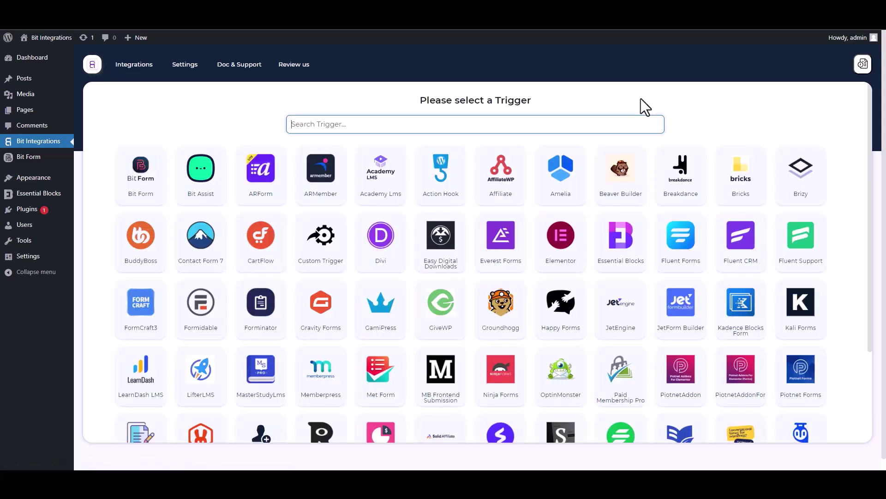
Step: Pick Essential Blocks as the trigger from an 'ess' search and start fetching its form data
{"action": "type", "text": "ess"}
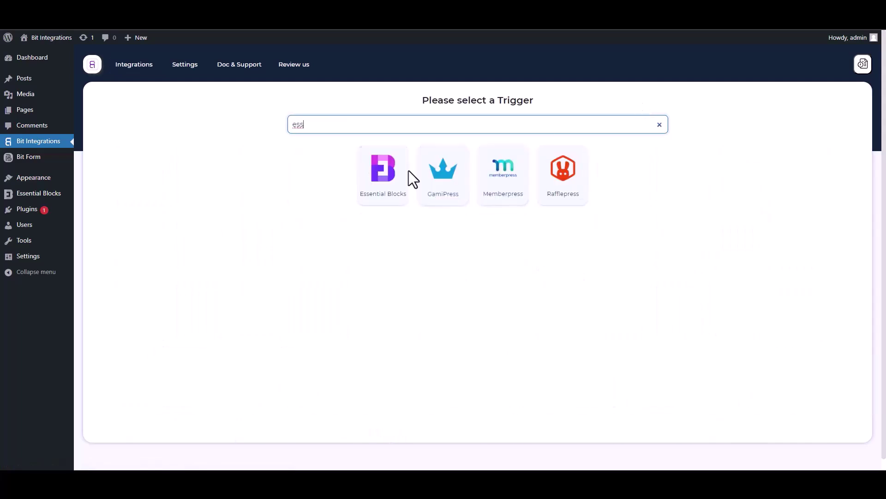
{"action": "left_click", "coordinate": [380, 203]}
{"action": "left_click", "coordinate": [478, 210]}
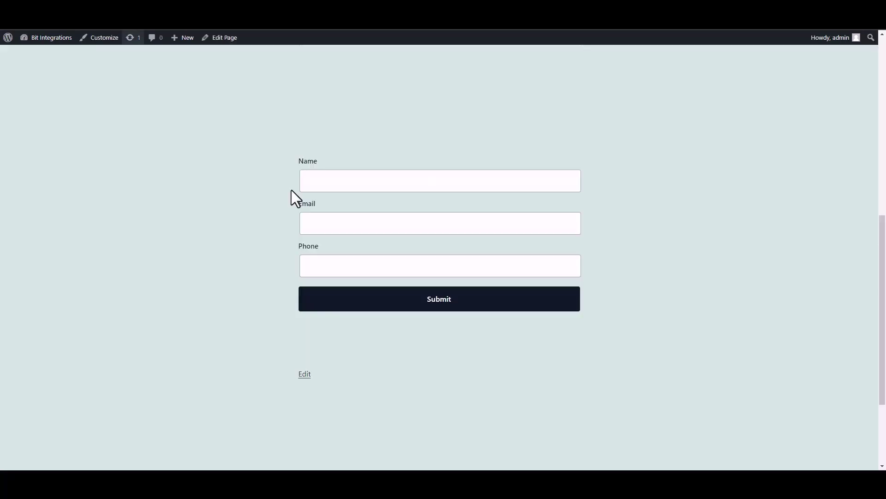
{"action": "left_click", "coordinate": [380, 187]}
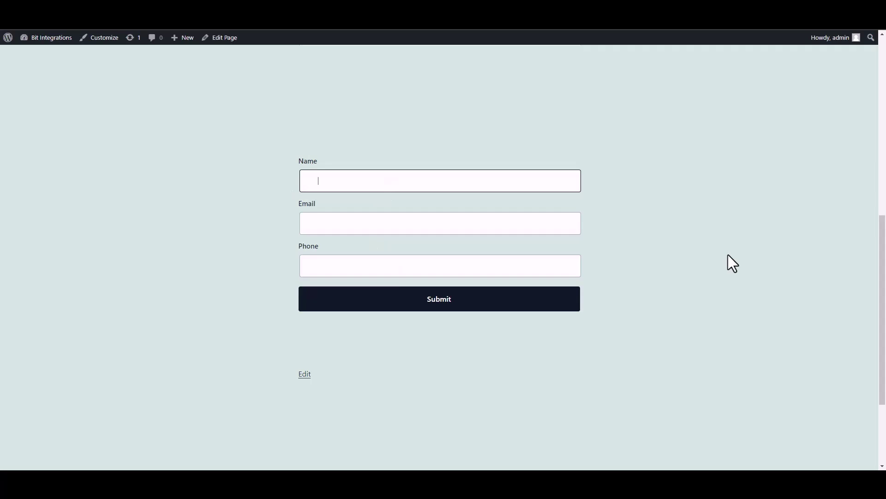
{"action": "type", "text": "test"}
{"action": "left_click", "coordinate": [531, 226]}
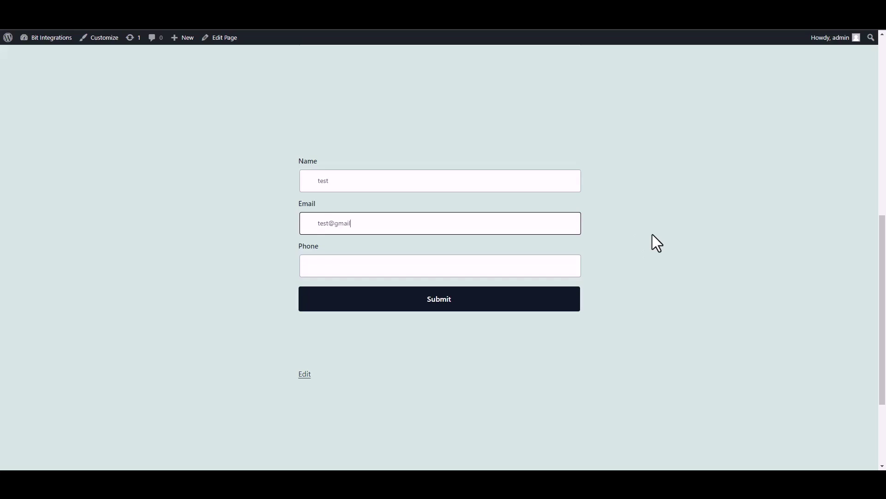
{"action": "left_click", "coordinate": [533, 271]}
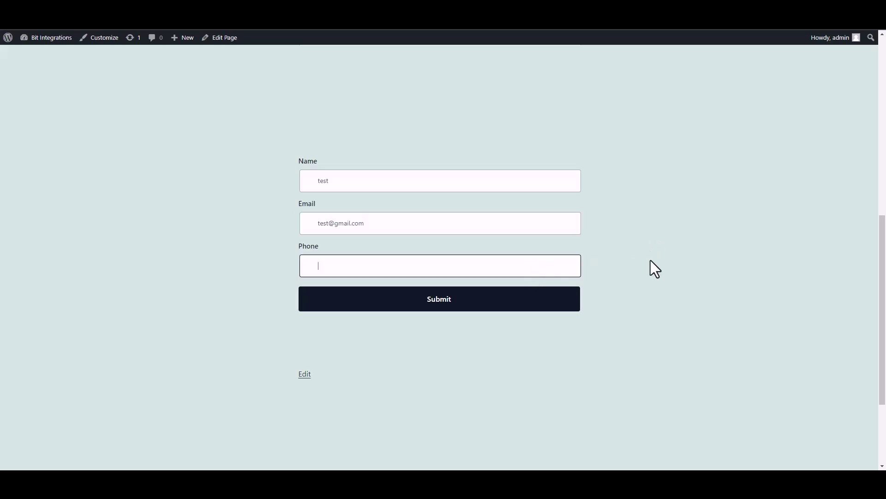
{"action": "type", "text": "58566255"}
{"action": "left_click", "coordinate": [561, 299]}
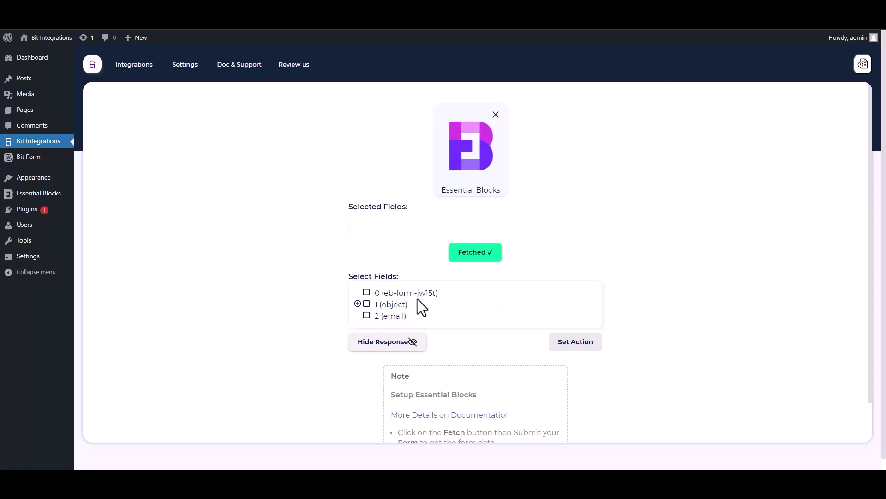
Step: Select field 0 and the Name, Email and Phone subfields of object 1
{"action": "left_click_drag", "start_coordinate": [442, 294], "coordinate": [371, 294]}
{"action": "left_click", "coordinate": [367, 292]}
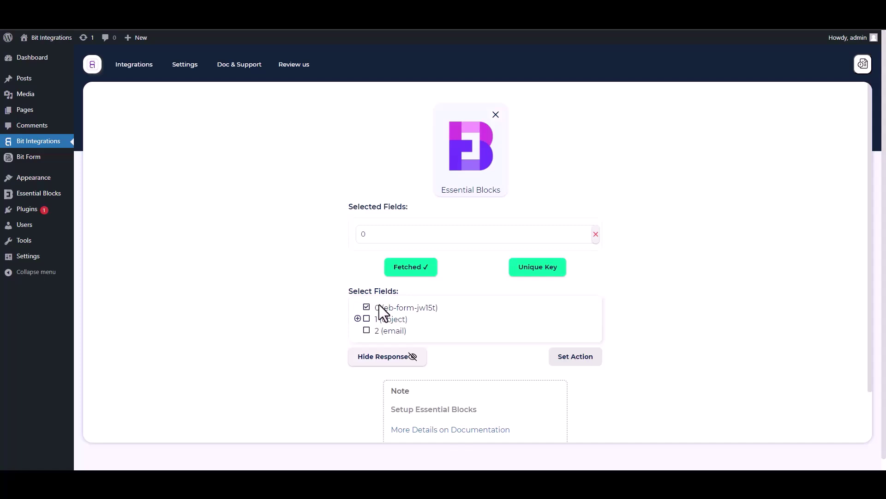
{"action": "left_click", "coordinate": [358, 319]}
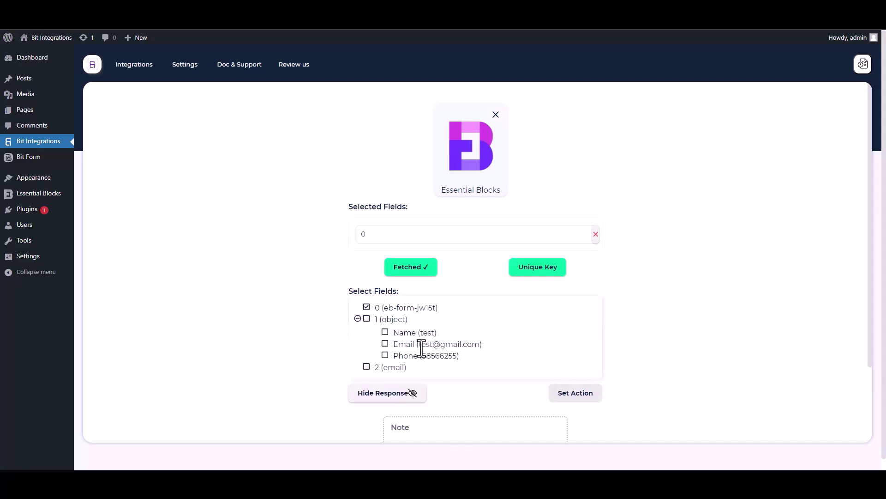
{"action": "left_click", "coordinate": [385, 332]}
{"action": "left_click", "coordinate": [385, 367]}
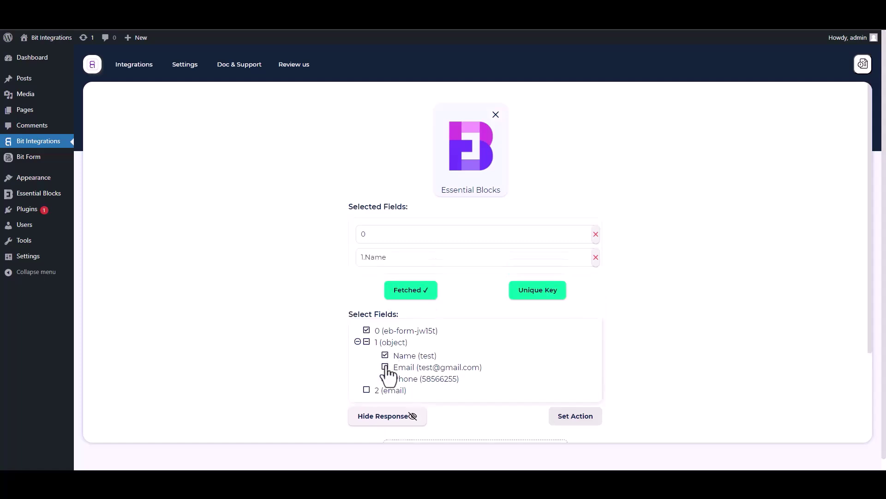
{"action": "left_click", "coordinate": [385, 401]}
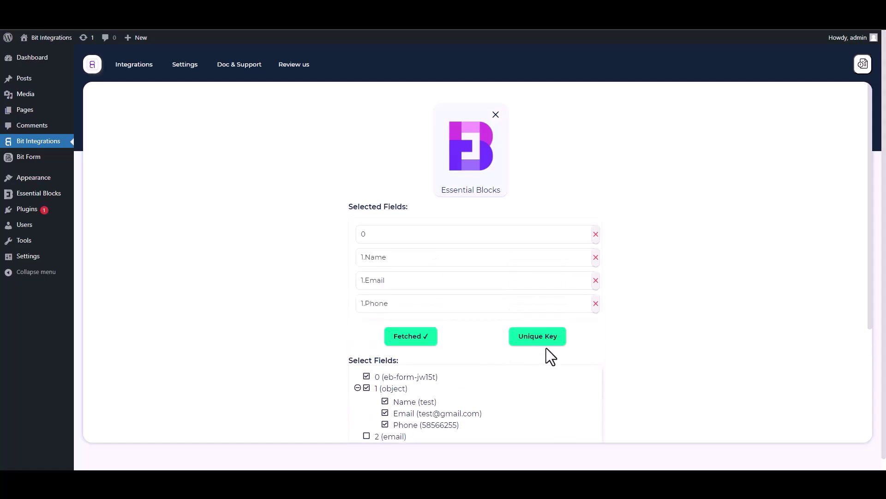
Step: Set 0 as the unique key and continue to choosing an action
{"action": "left_click_drag", "start_coordinate": [871, 307], "coordinate": [872, 369]}
{"action": "left_click", "coordinate": [541, 249]}
{"action": "left_click", "coordinate": [438, 253]}
{"action": "left_click", "coordinate": [373, 277]}
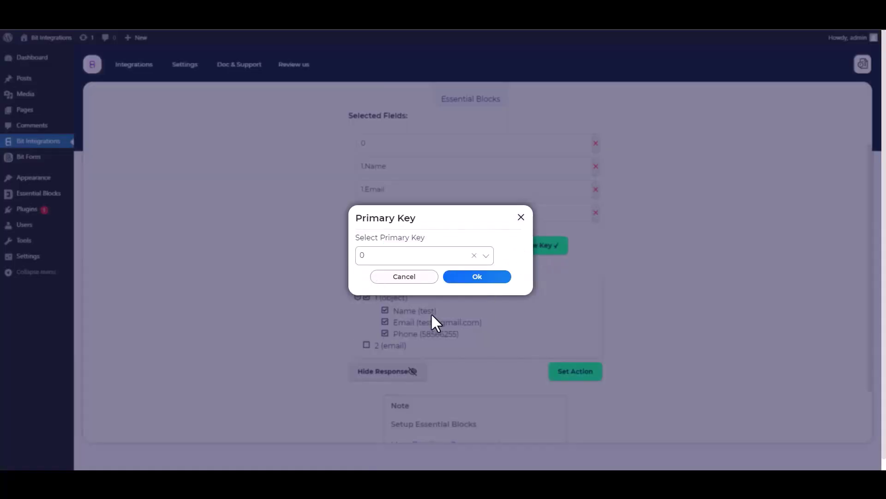
{"action": "left_click", "coordinate": [475, 279]}
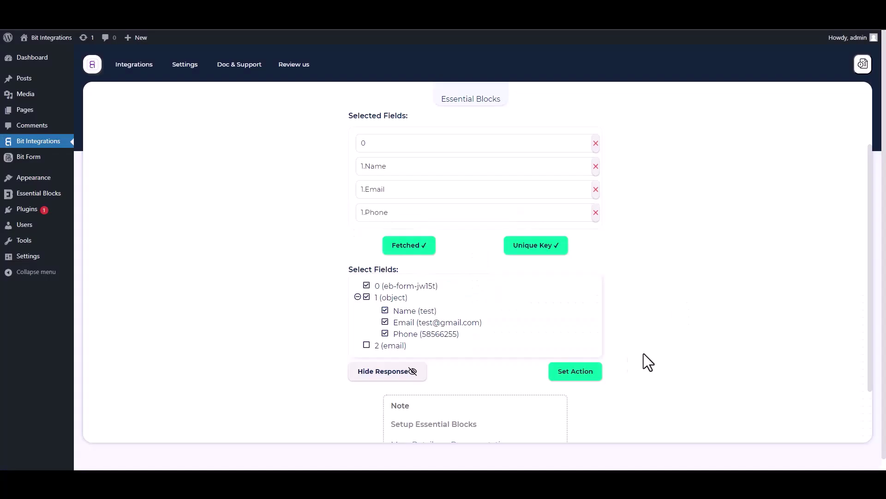
{"action": "left_click", "coordinate": [599, 373]}
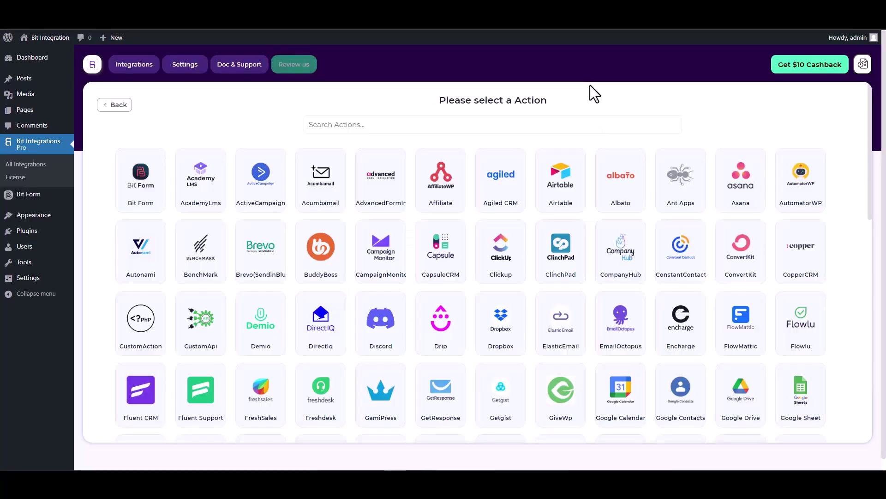
Step: Choose Drip as the action from a 'drip' search and ready the API token field
{"action": "left_click", "coordinate": [520, 124]}
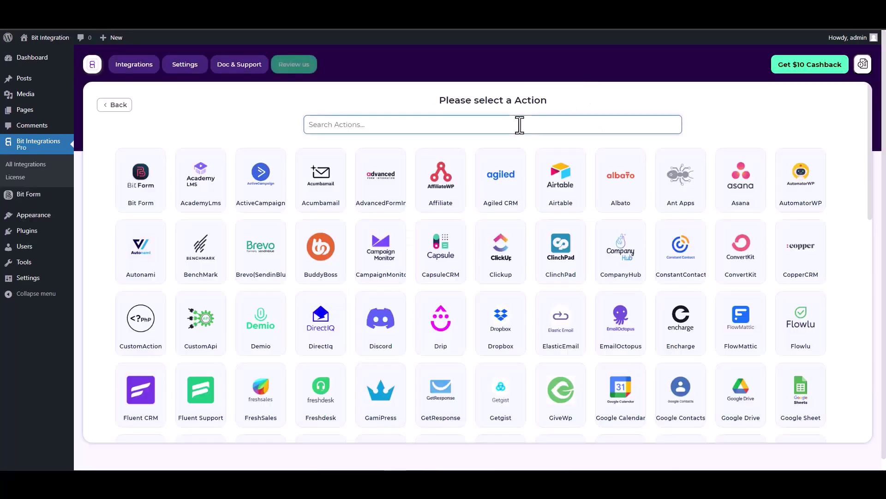
{"action": "type", "text": "drip"}
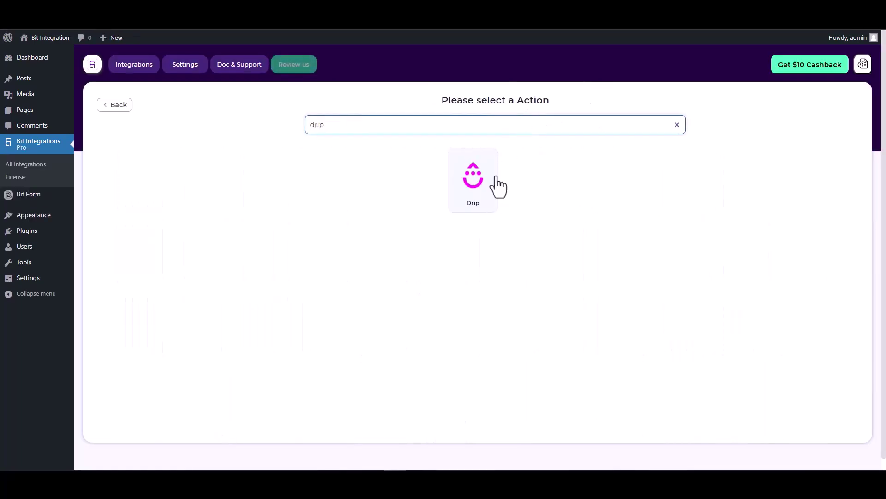
{"action": "left_click", "coordinate": [495, 187]}
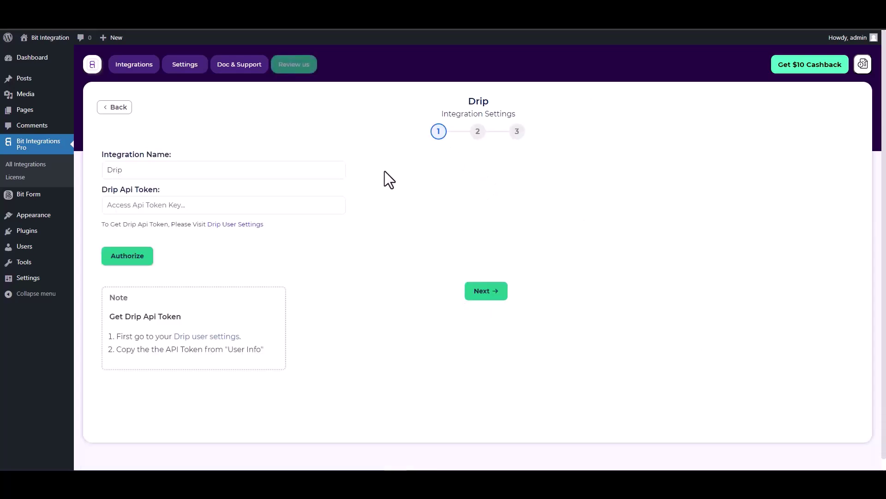
{"action": "scroll", "coordinate": [384, 171], "scroll_direction": "down", "scroll_amount": 1}
{"action": "left_click", "coordinate": [144, 194]}
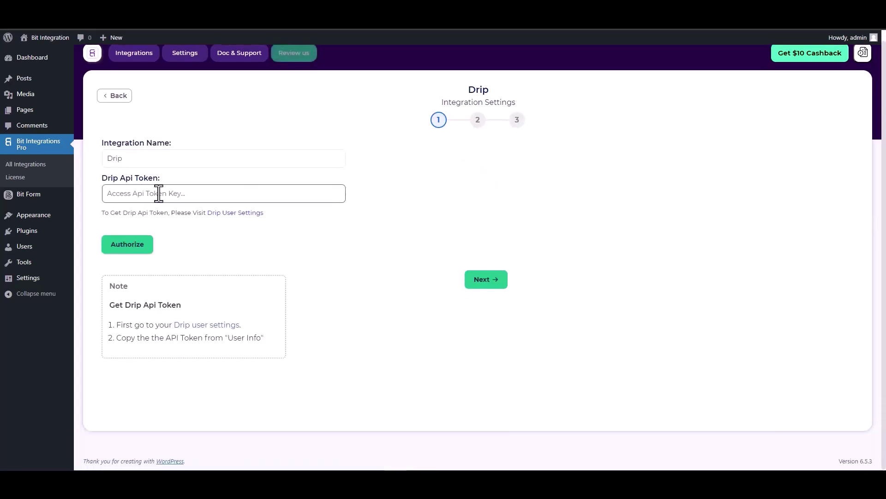
Step: Open Drip's User Settings and copy the account's API token
{"action": "left_click", "coordinate": [234, 215]}
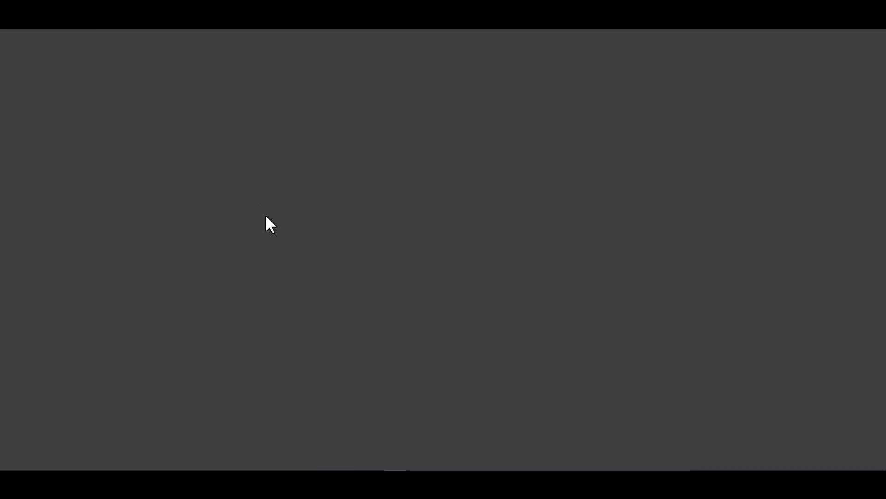
{"action": "scroll", "coordinate": [251, 194], "scroll_direction": "down", "scroll_amount": 1}
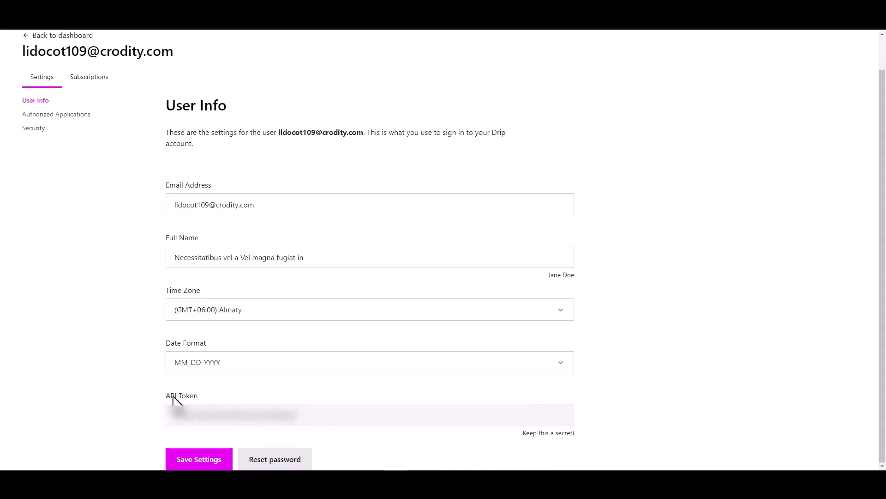
{"action": "double_click", "coordinate": [226, 418]}
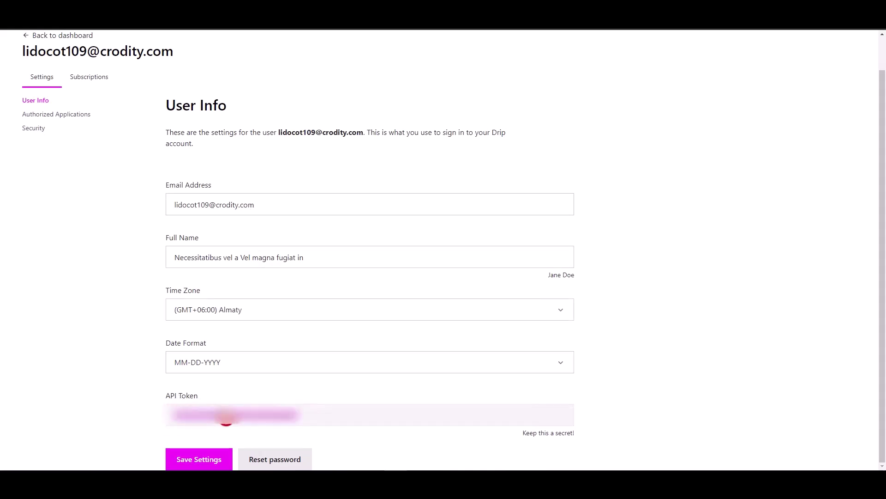
{"action": "key", "text": "ctrl+w"}
Step: Paste the Drip API token, authorize it, and select the Drip account
{"action": "left_click", "coordinate": [191, 199]}
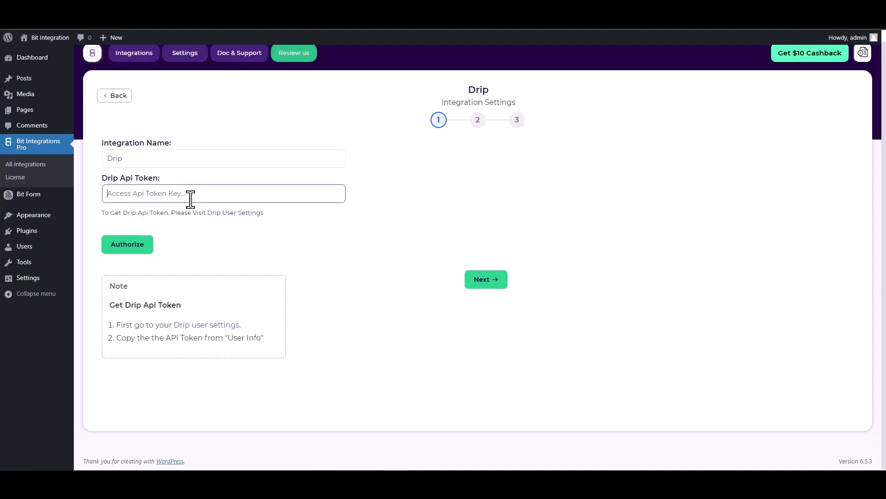
{"action": "key", "text": "ctrl+v"}
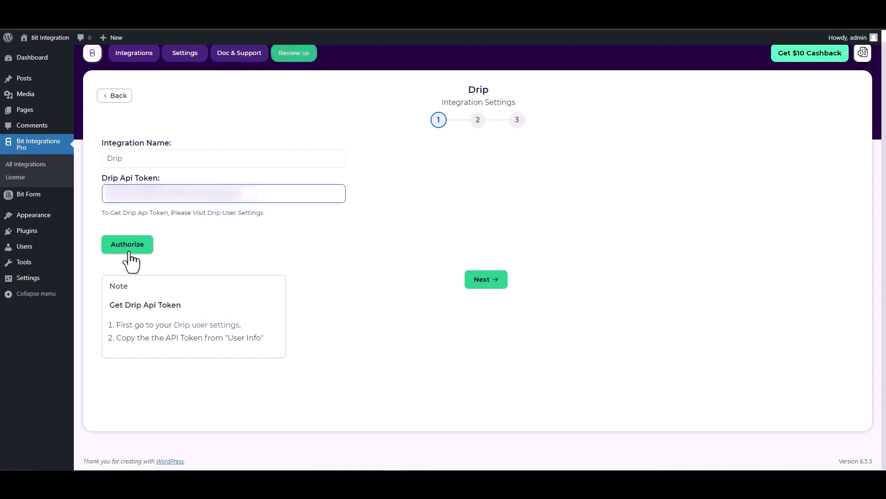
{"action": "left_click", "coordinate": [129, 251]}
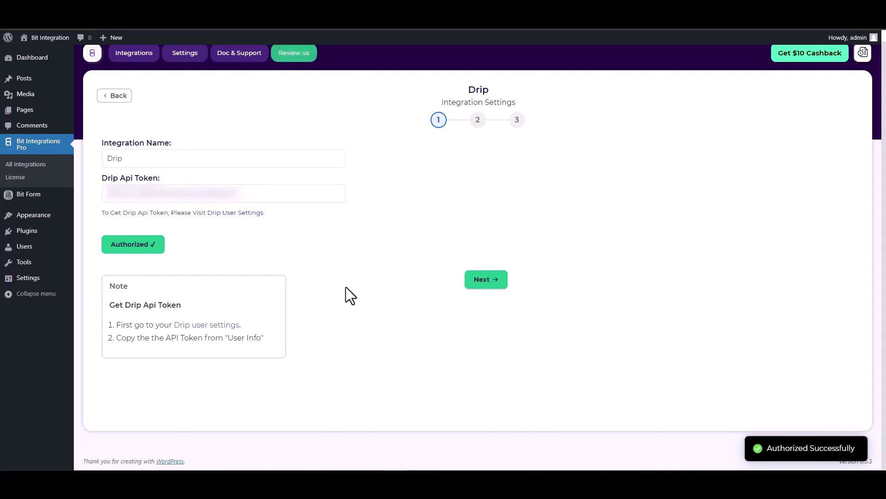
{"action": "left_click", "coordinate": [484, 282]}
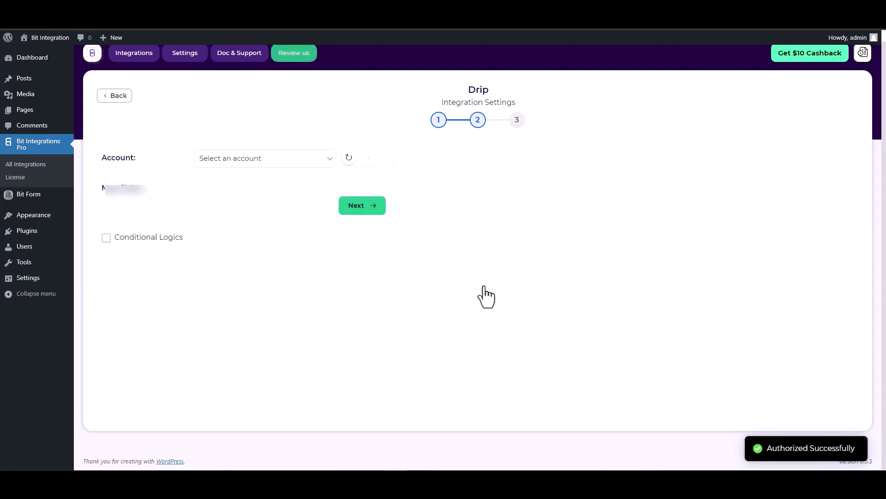
{"action": "left_click", "coordinate": [240, 159]}
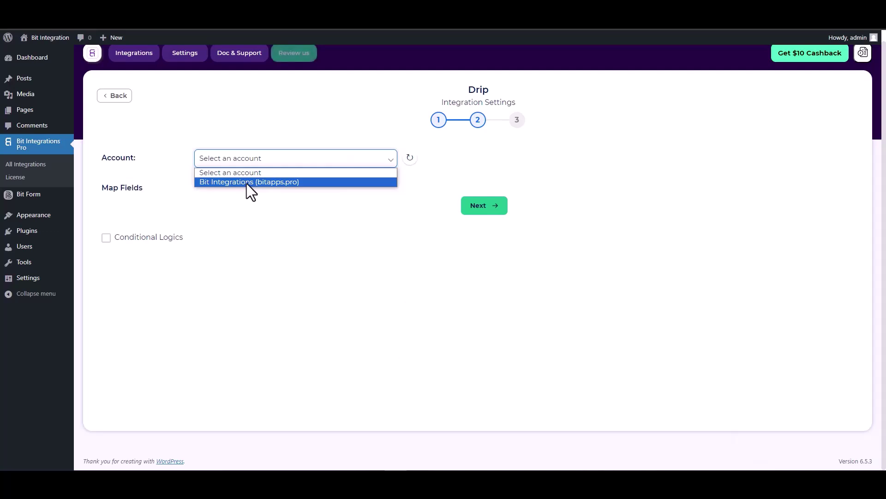
{"action": "left_click", "coordinate": [246, 183]}
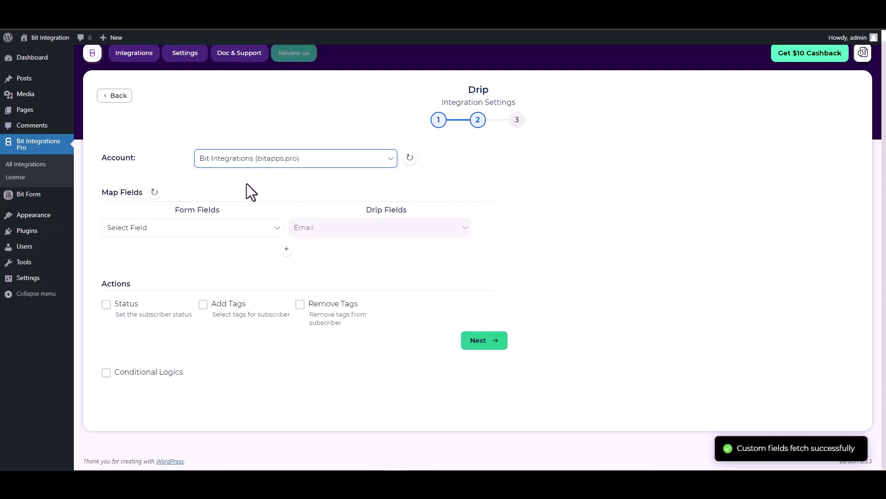
{"action": "left_click", "coordinate": [227, 228]}
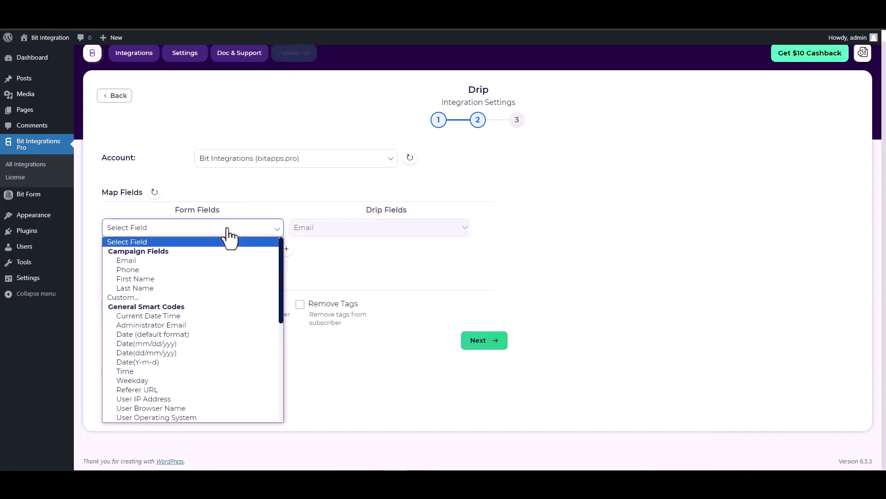
{"action": "left_click", "coordinate": [145, 262]}
{"action": "left_click", "coordinate": [286, 249]}
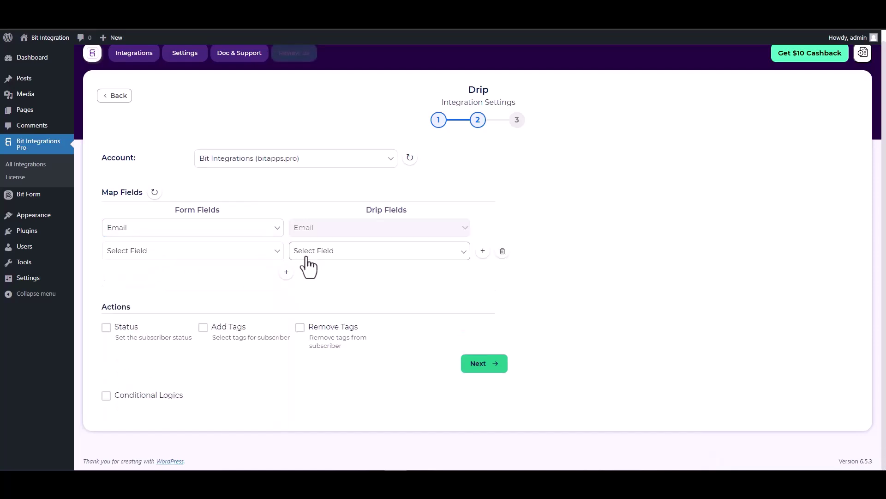
{"action": "left_click", "coordinate": [307, 256]}
{"action": "left_click", "coordinate": [312, 275]}
{"action": "left_click", "coordinate": [253, 257]}
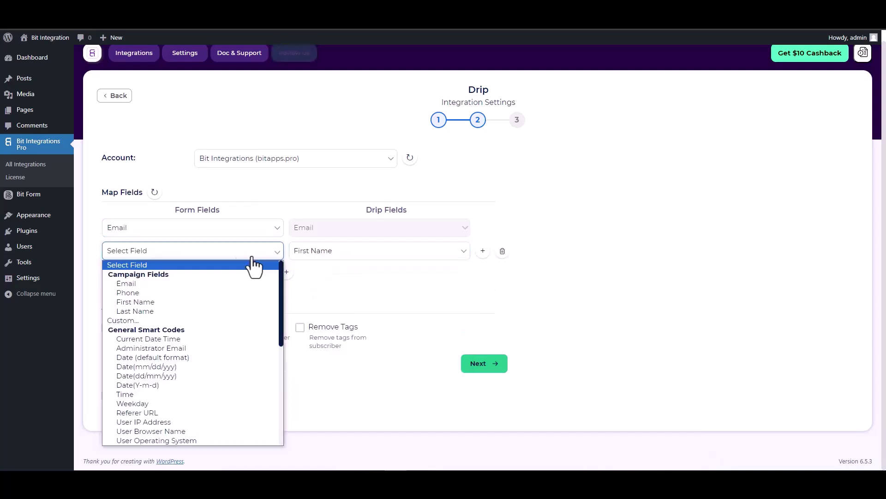
{"action": "left_click", "coordinate": [136, 302]}
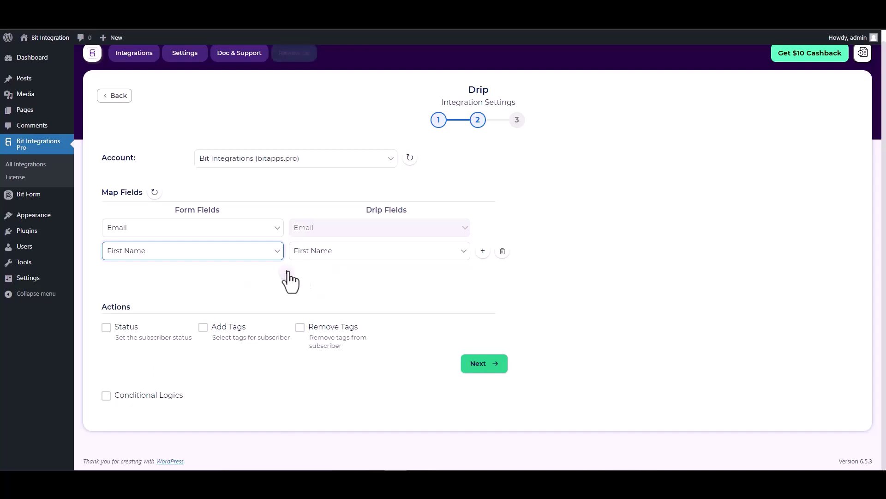
Step: Add mapping rows pairing the form's Last Name and Phone with Drip's Last Name and Phone
{"action": "left_click", "coordinate": [287, 273]}
{"action": "left_click", "coordinate": [312, 275]}
{"action": "left_click", "coordinate": [315, 303]}
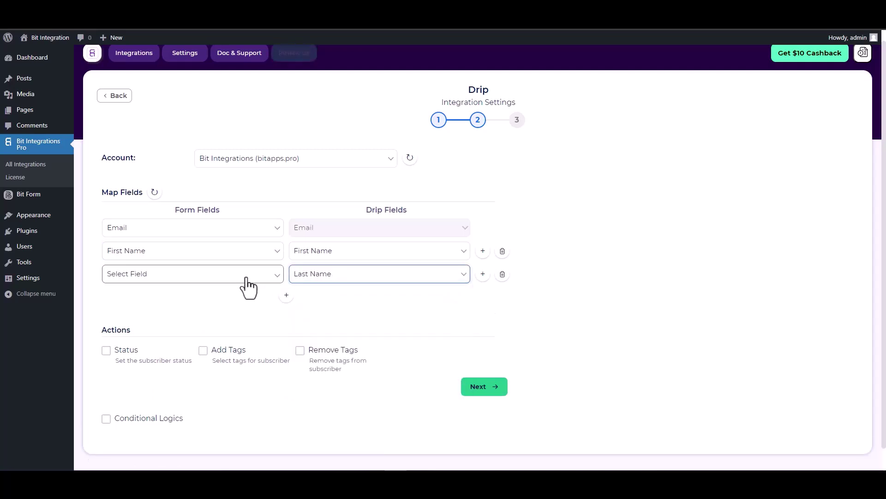
{"action": "left_click", "coordinate": [247, 279]}
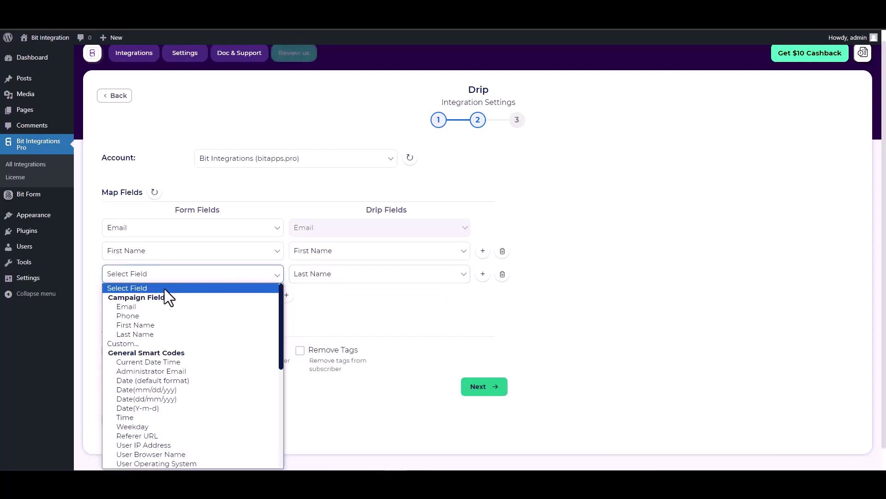
{"action": "left_click", "coordinate": [130, 333]}
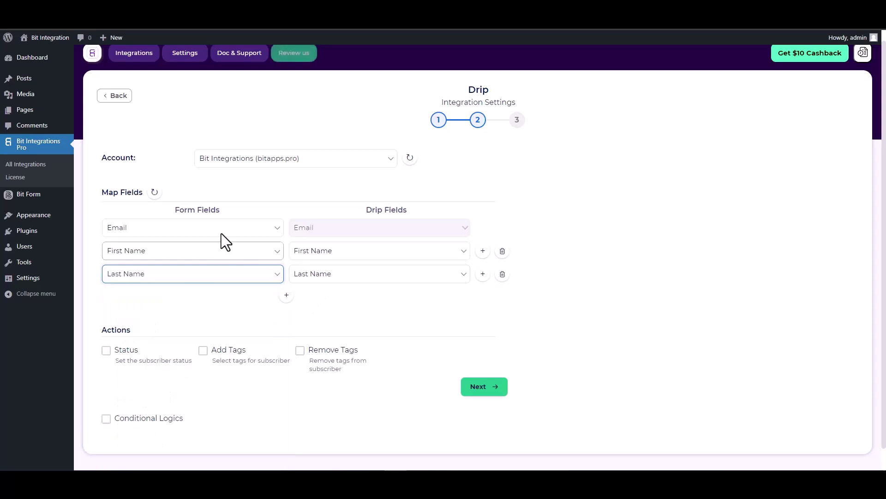
{"action": "left_click", "coordinate": [286, 296]}
{"action": "left_click", "coordinate": [301, 299]}
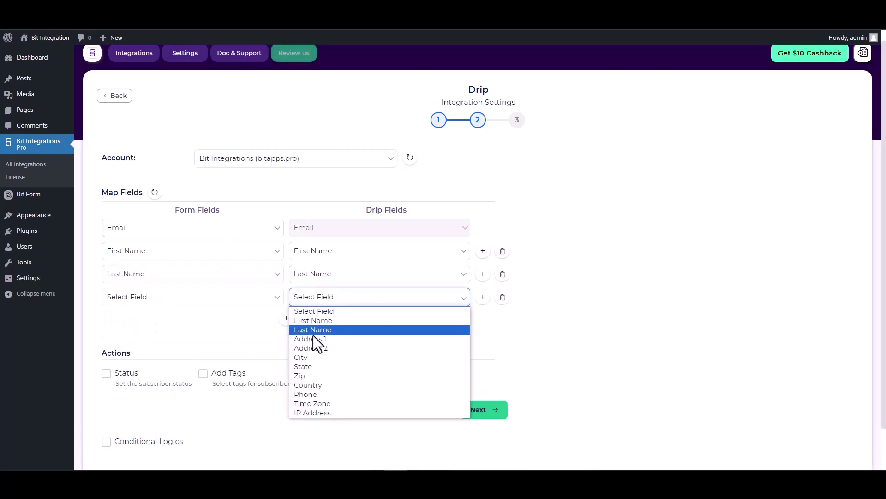
{"action": "left_click", "coordinate": [308, 394]}
{"action": "left_click", "coordinate": [243, 303]}
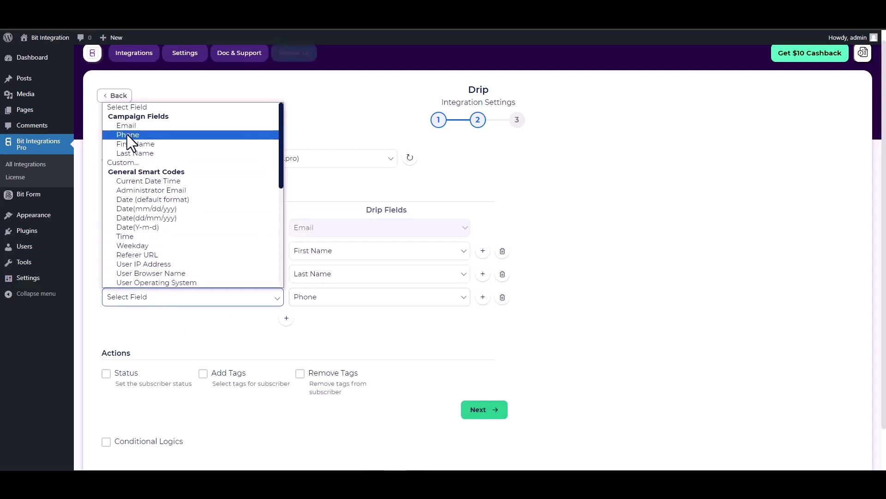
{"action": "left_click", "coordinate": [126, 134]}
{"action": "scroll", "coordinate": [322, 329], "scroll_direction": "down", "scroll_amount": 1}
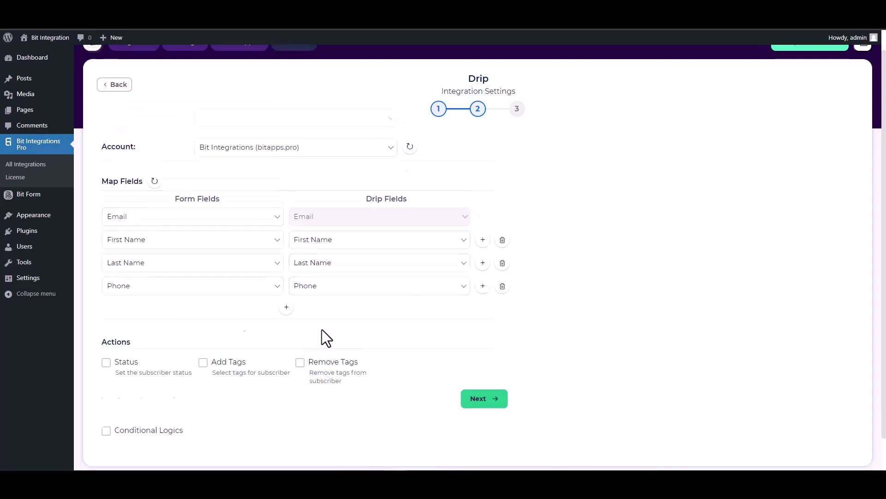
{"action": "scroll", "coordinate": [322, 329], "scroll_direction": "down", "scroll_amount": 3}
{"action": "left_click_drag", "start_coordinate": [138, 309], "coordinate": [105, 311]}
Step: Leave conditional logic off and finish and save the Drip integration
{"action": "left_click", "coordinate": [156, 307]}
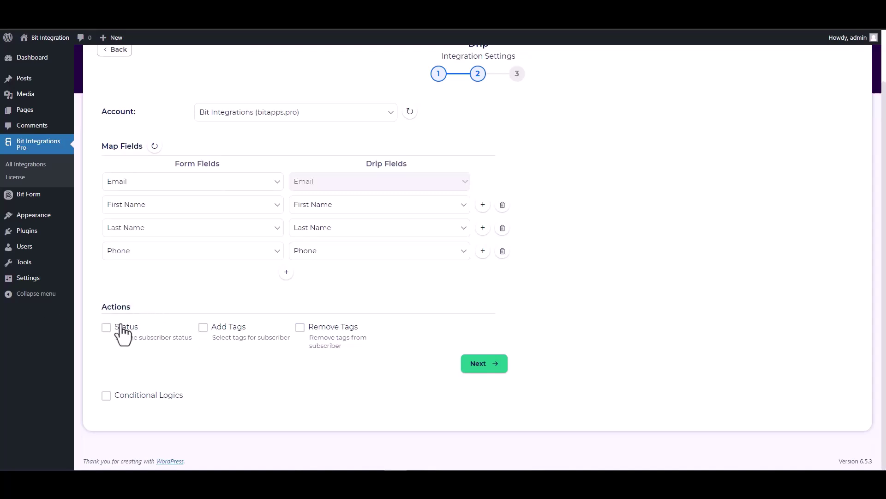
{"action": "left_click", "coordinate": [130, 397]}
{"action": "scroll", "coordinate": [170, 358], "scroll_direction": "down", "scroll_amount": 2}
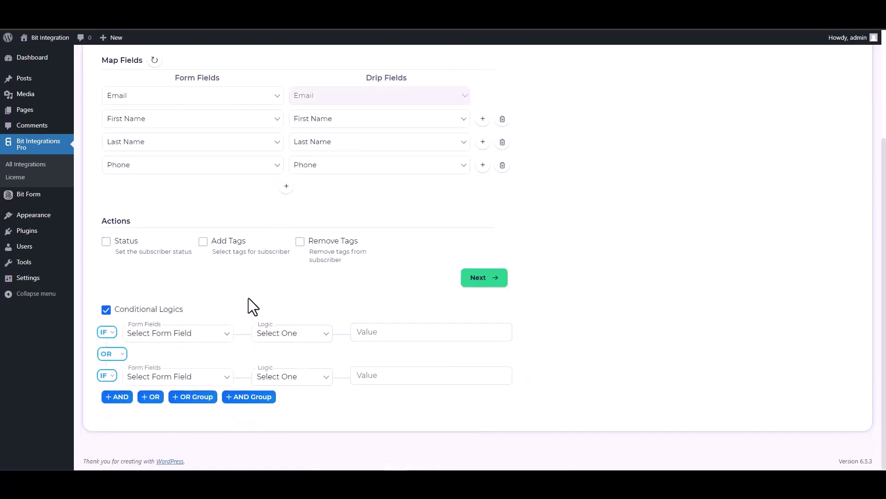
{"action": "left_click", "coordinate": [139, 309]}
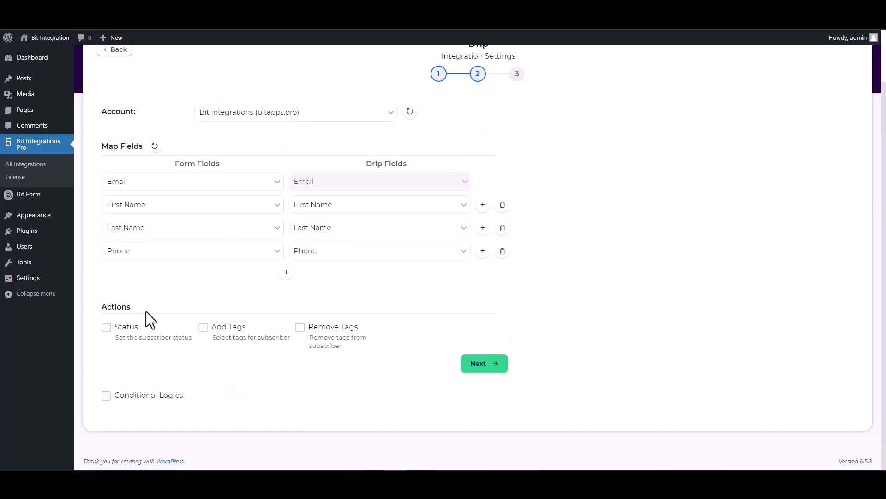
{"action": "left_click", "coordinate": [481, 363]}
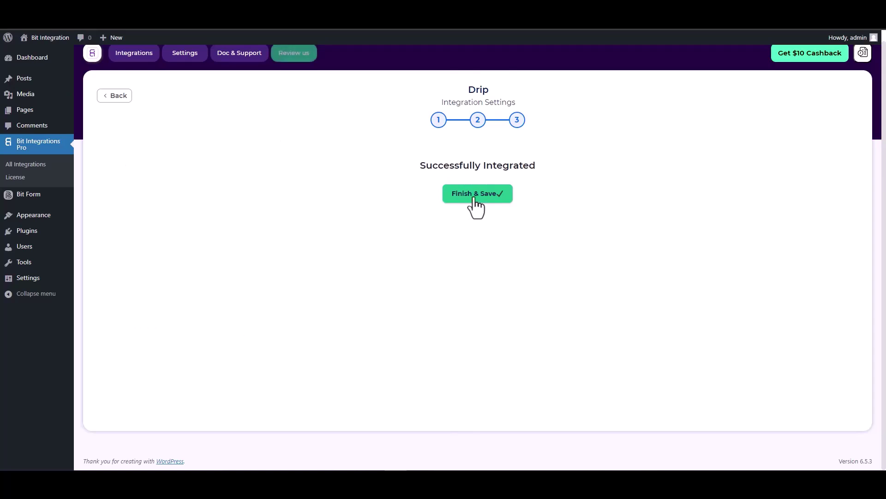
{"action": "left_click", "coordinate": [476, 199]}
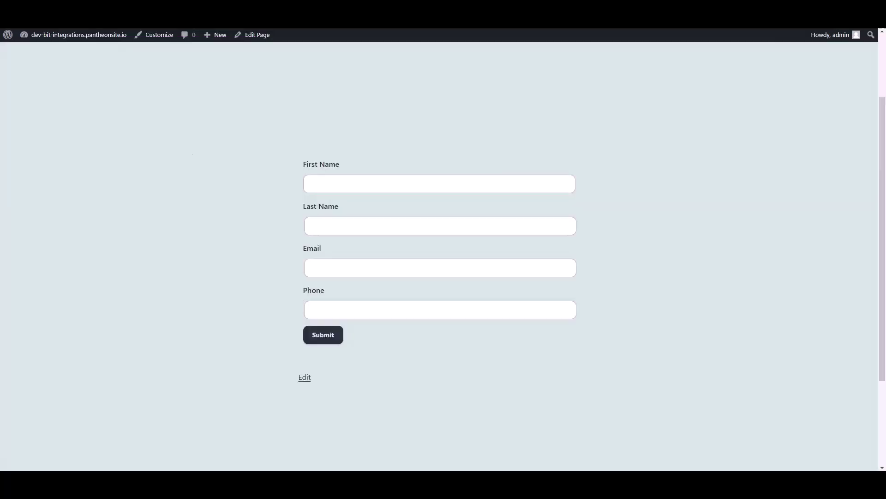
Step: Submit the form with last name 'Integration', an email address and phone 44455566
{"action": "left_click", "coordinate": [399, 183]}
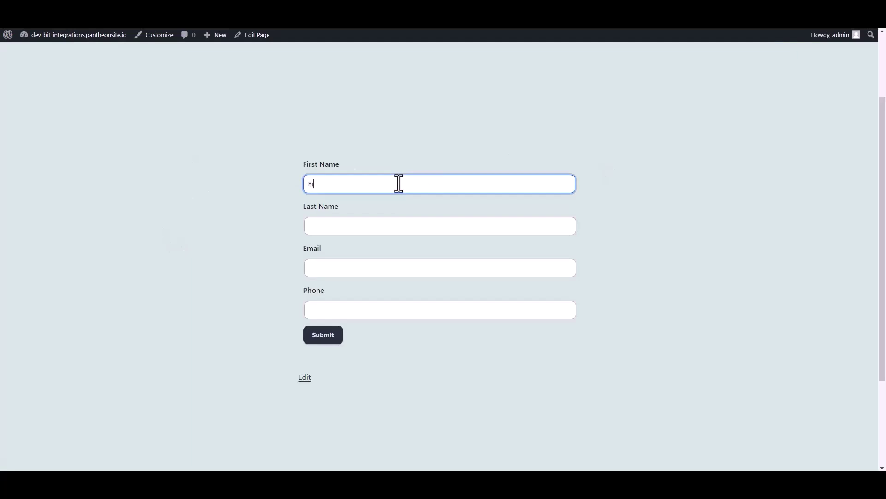
{"action": "left_click", "coordinate": [362, 224]}
{"action": "type", "text": "In"}
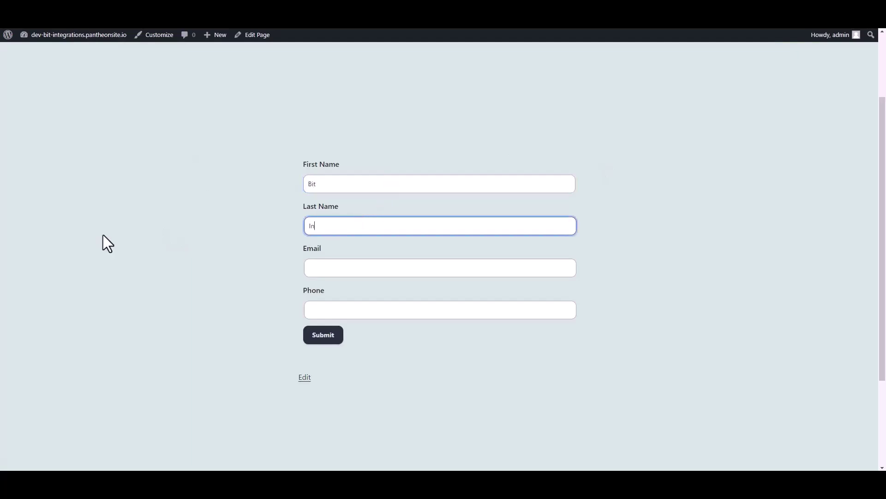
{"action": "type", "text": "tegrations"}
{"action": "key", "text": "Tab"}
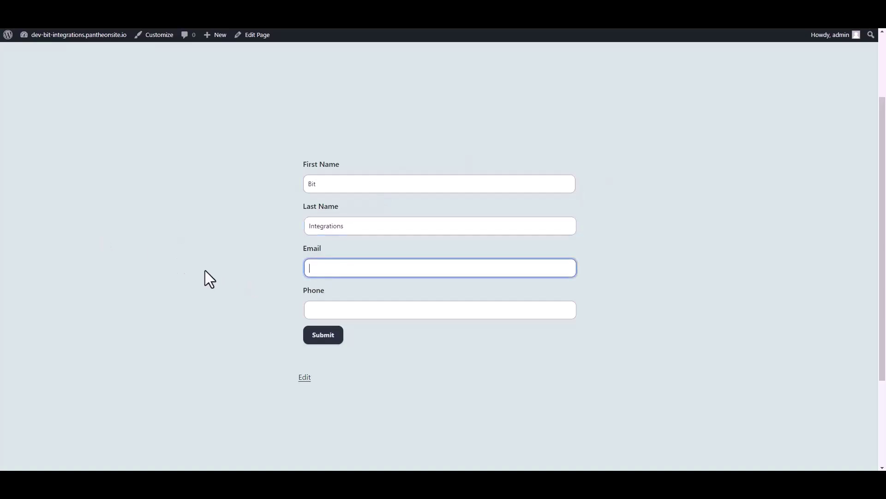
{"action": "left_click", "coordinate": [307, 308]}
{"action": "type", "text": "444555666"}
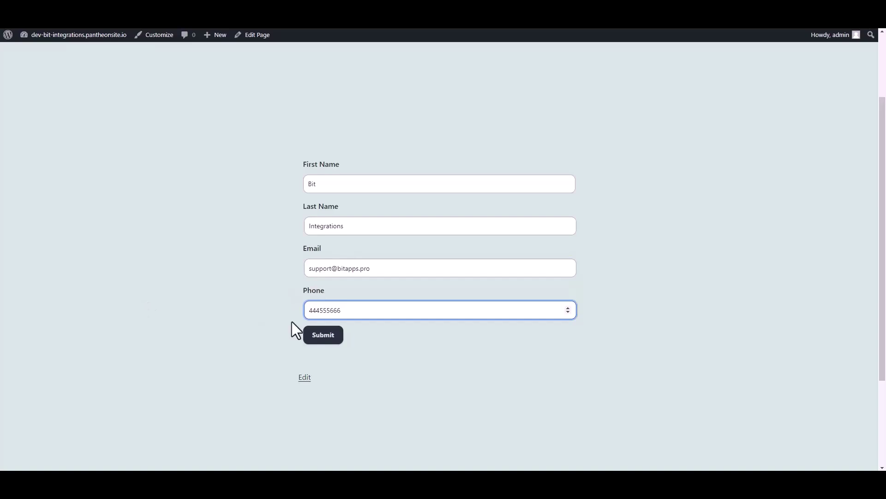
{"action": "left_click", "coordinate": [323, 337]}
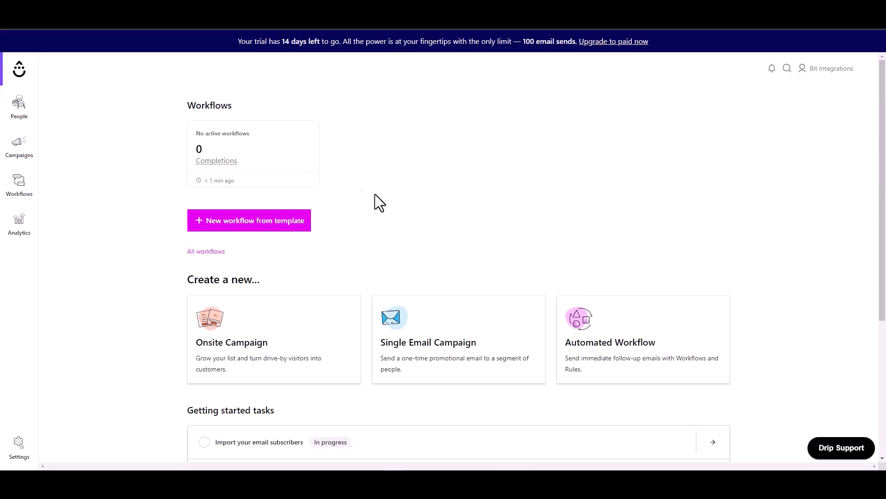
Step: Open People > Active in Drip to find the newly added subscriber
{"action": "left_click", "coordinate": [20, 120]}
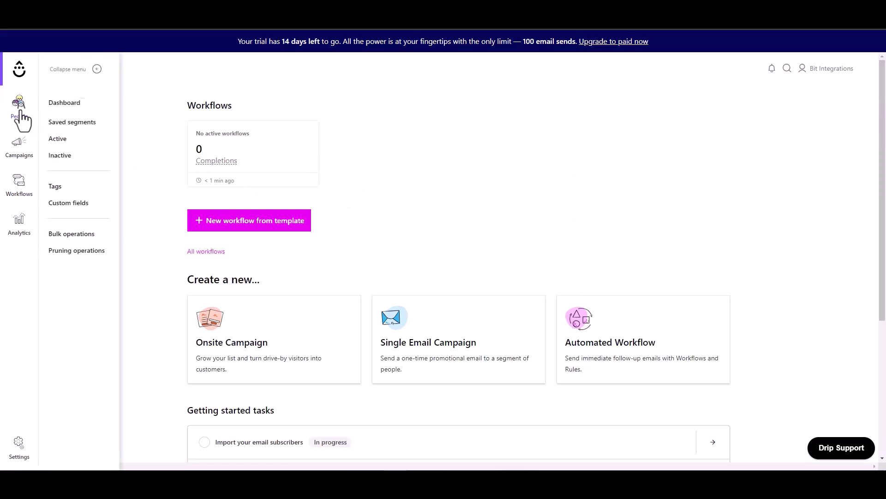
{"action": "left_click", "coordinate": [57, 139]}
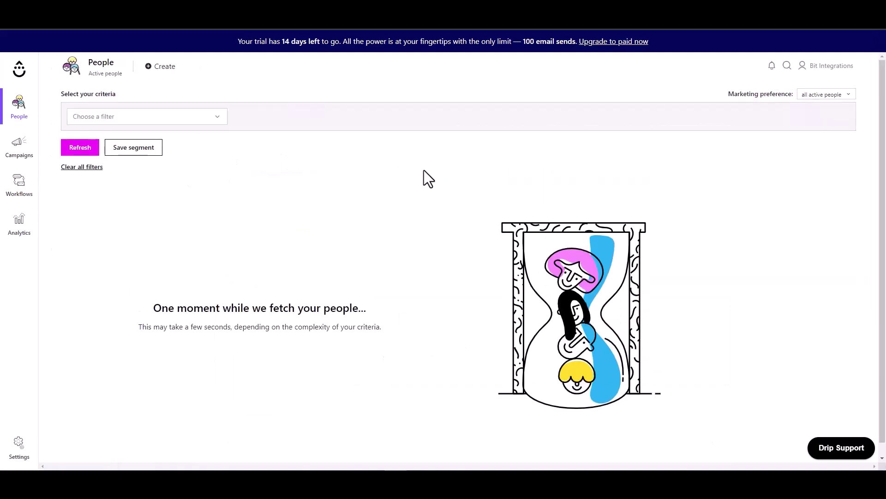
{"action": "left_click_drag", "start_coordinate": [143, 246], "coordinate": [68, 245]}
{"action": "left_click", "coordinate": [286, 265]}
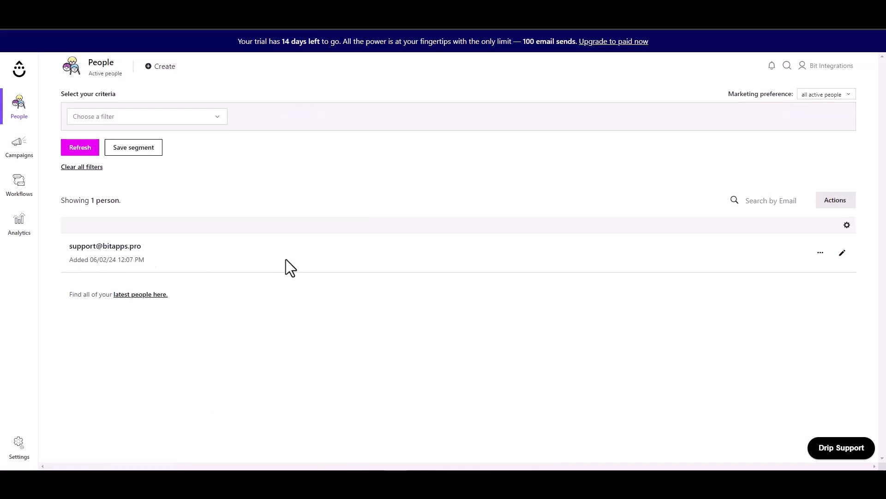
Step: Open the new Drip subscriber's profile and check the name Bit Integrations, email, phone and Subscribed status
{"action": "left_click", "coordinate": [842, 253]}
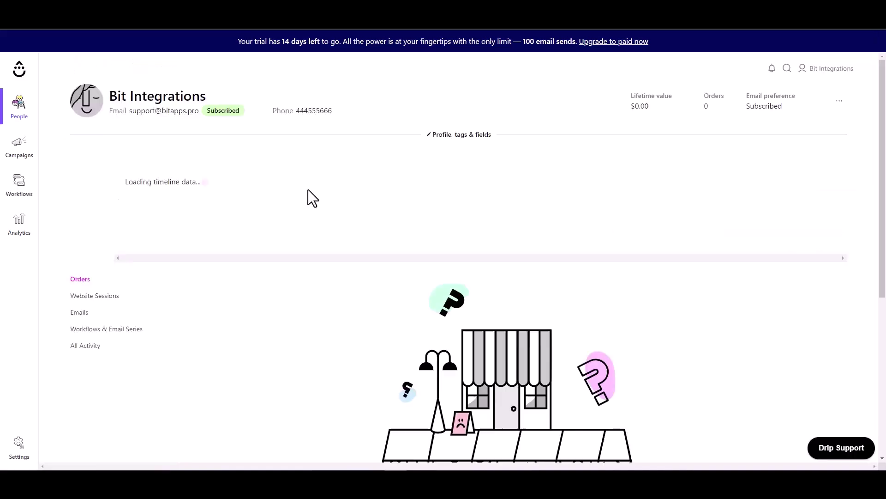
{"action": "left_click_drag", "start_coordinate": [206, 96], "coordinate": [110, 96]}
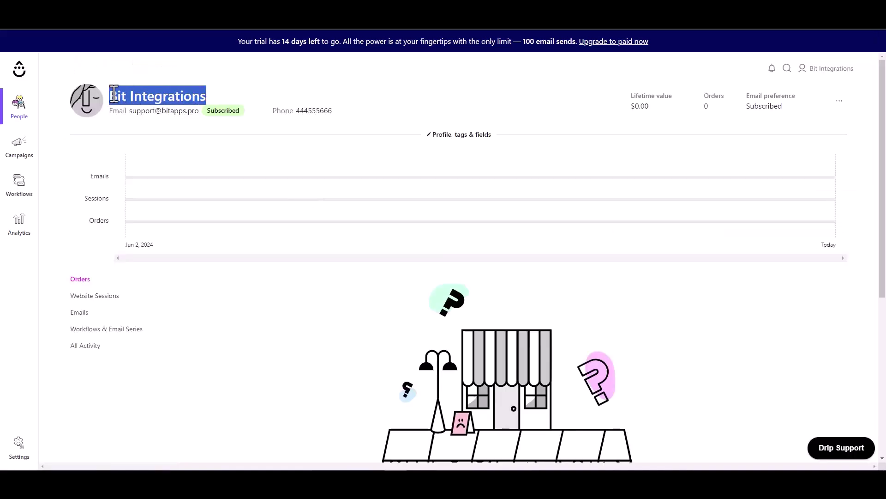
{"action": "left_click", "coordinate": [189, 118]}
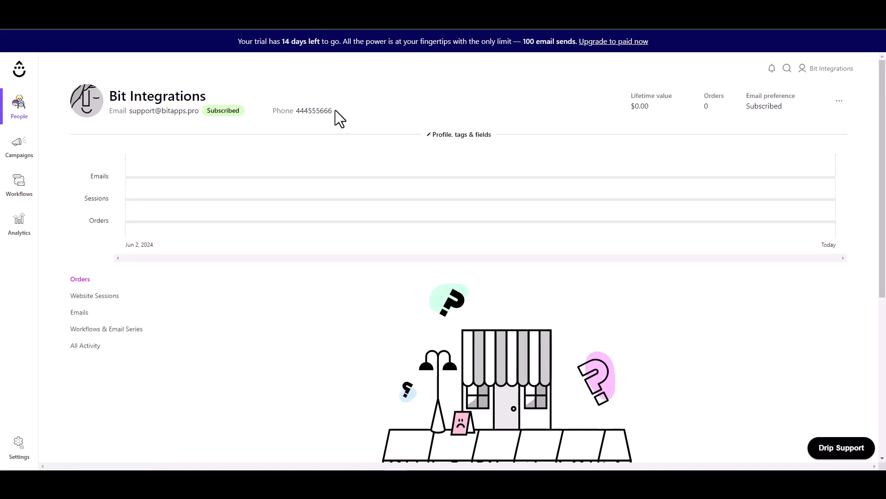